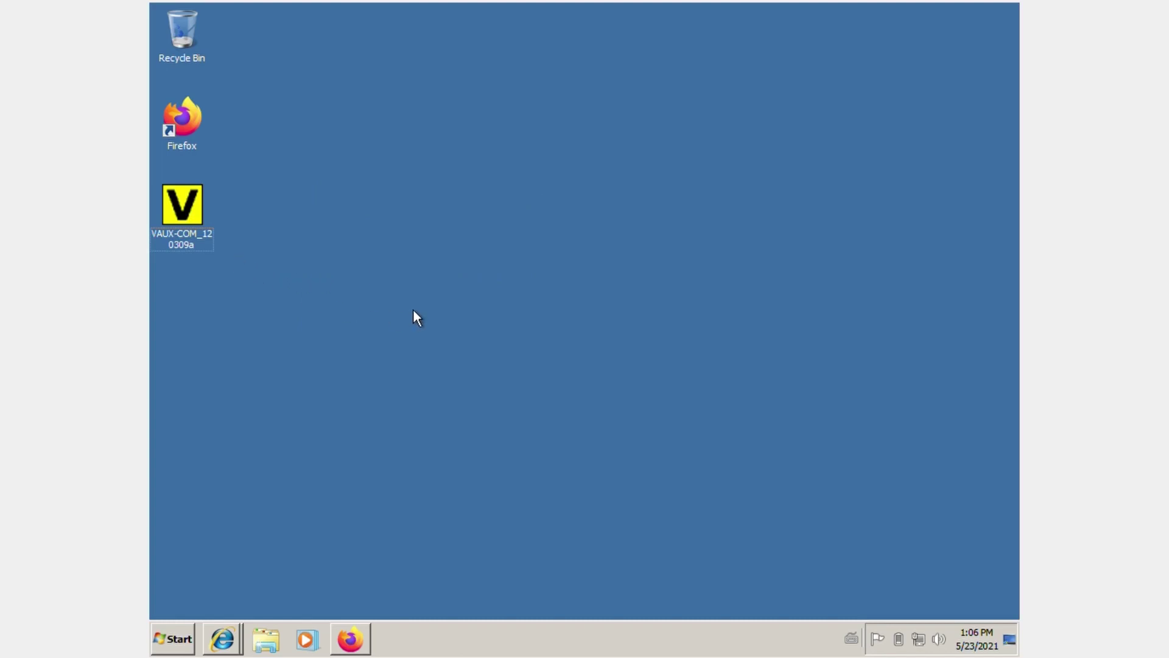
- Install VAUX-COM 120309a into C:\VAUX-COM_120309a+131223d, accepting its licence, and allow and extract the bundled FTDI CDM drivers
double_click(187, 218)
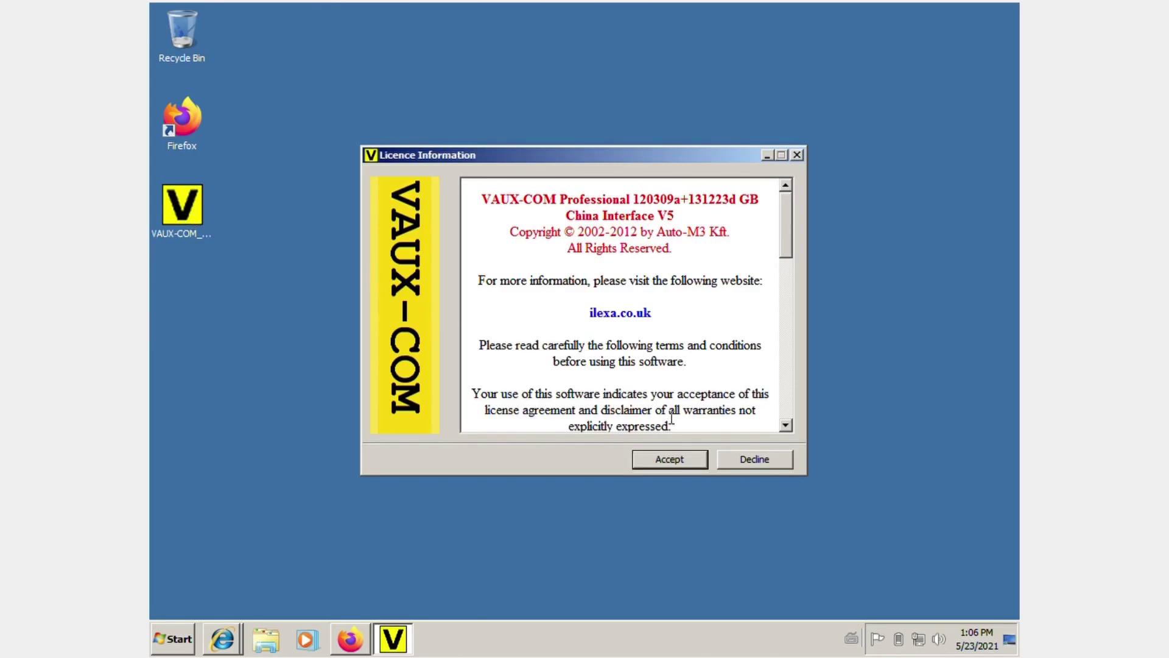
click(669, 460)
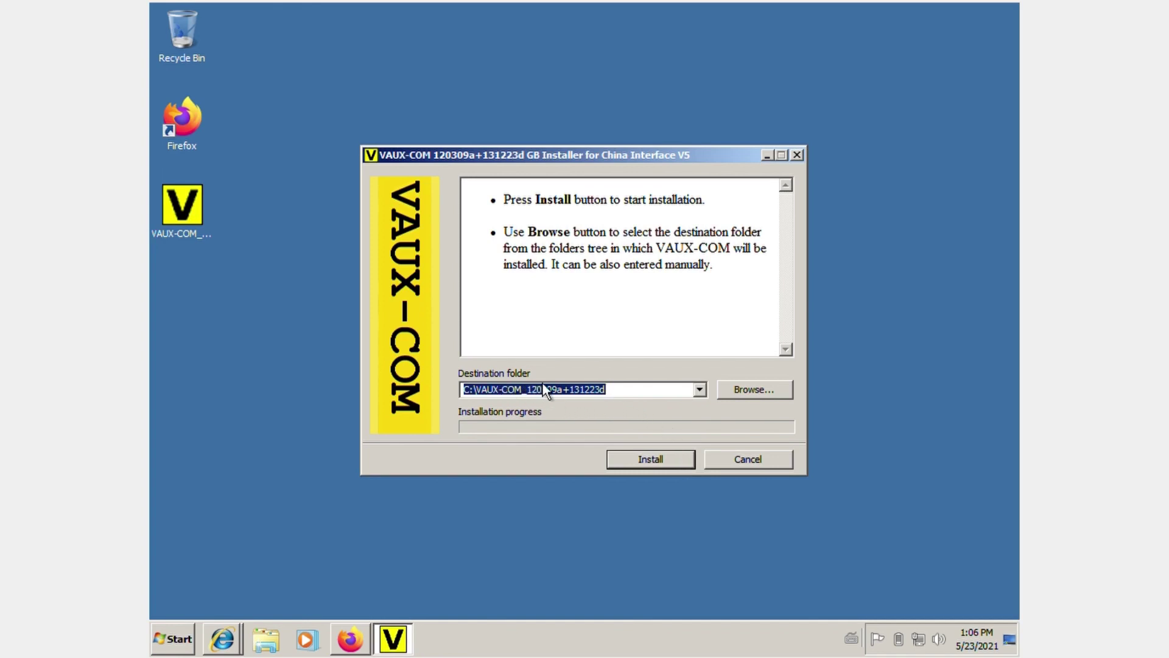
click(668, 462)
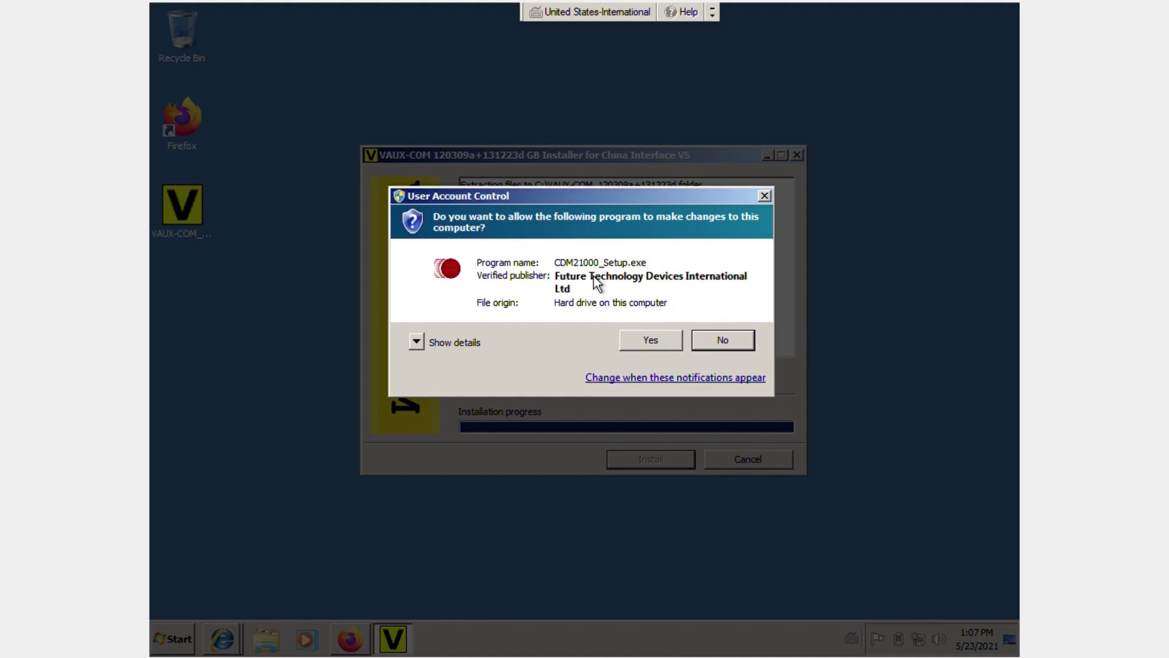
click(649, 340)
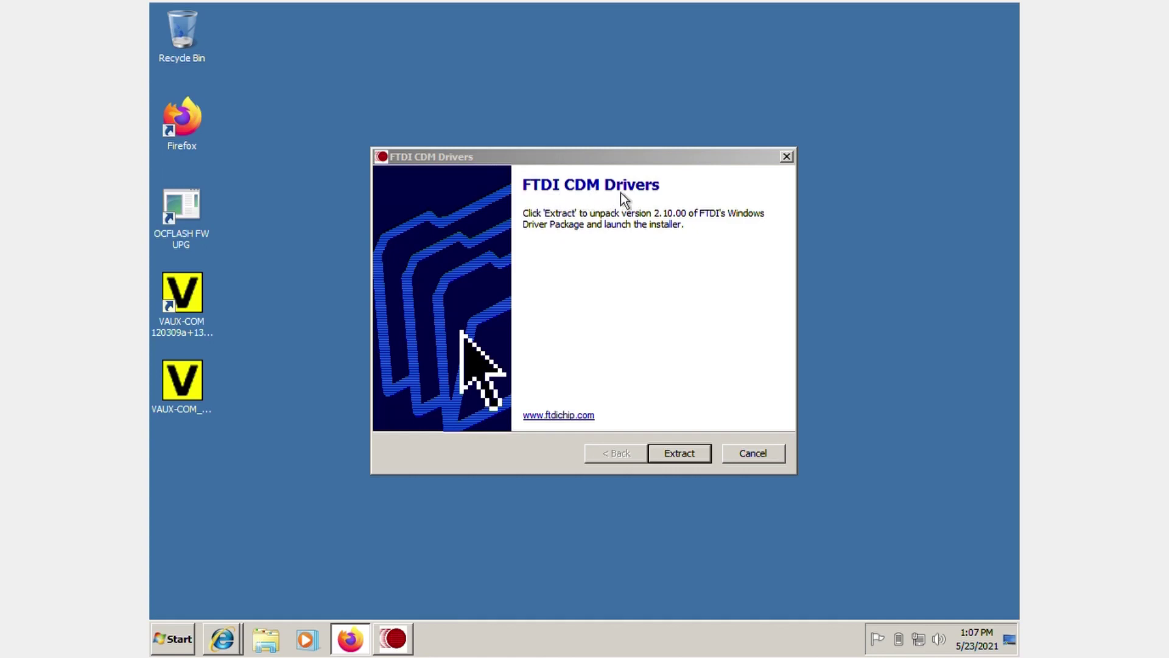
click(678, 453)
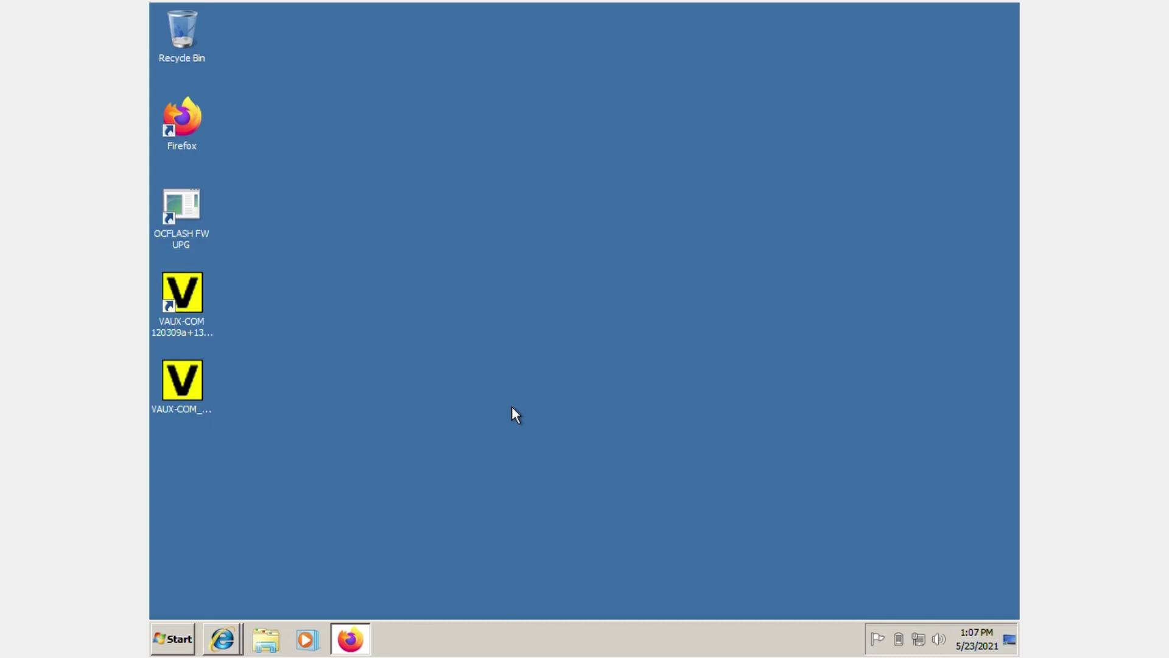
- Launch the installed VAUX-COM program from its desktop shortcut as administrator and allow it to make changes
right_click(182, 299)
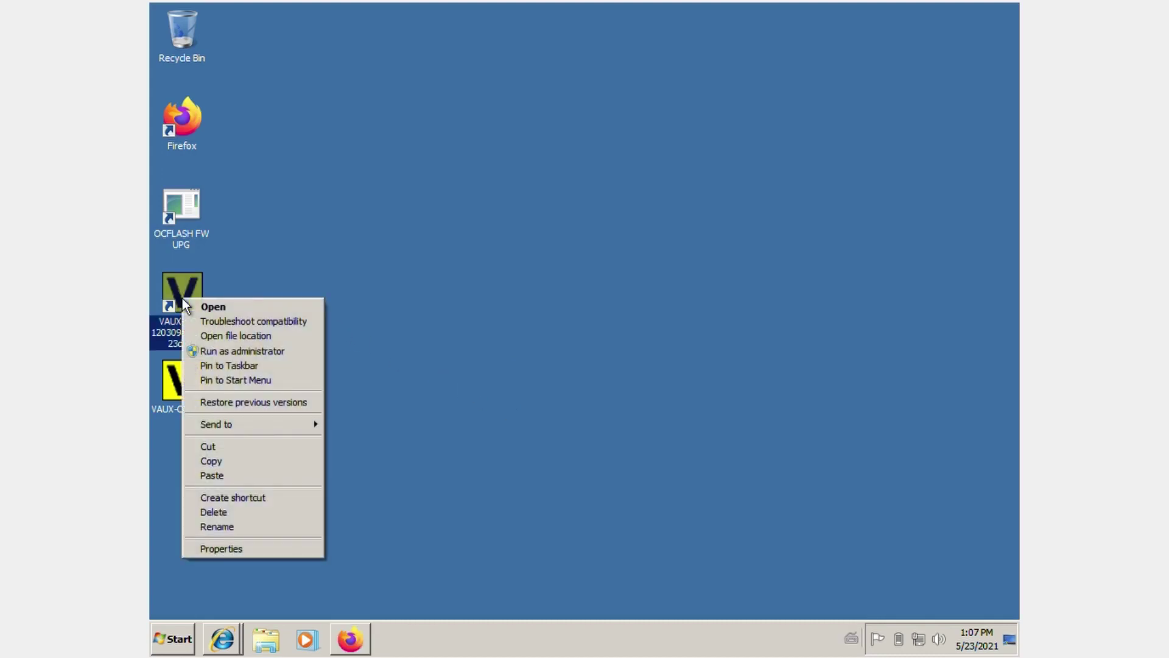
click(244, 351)
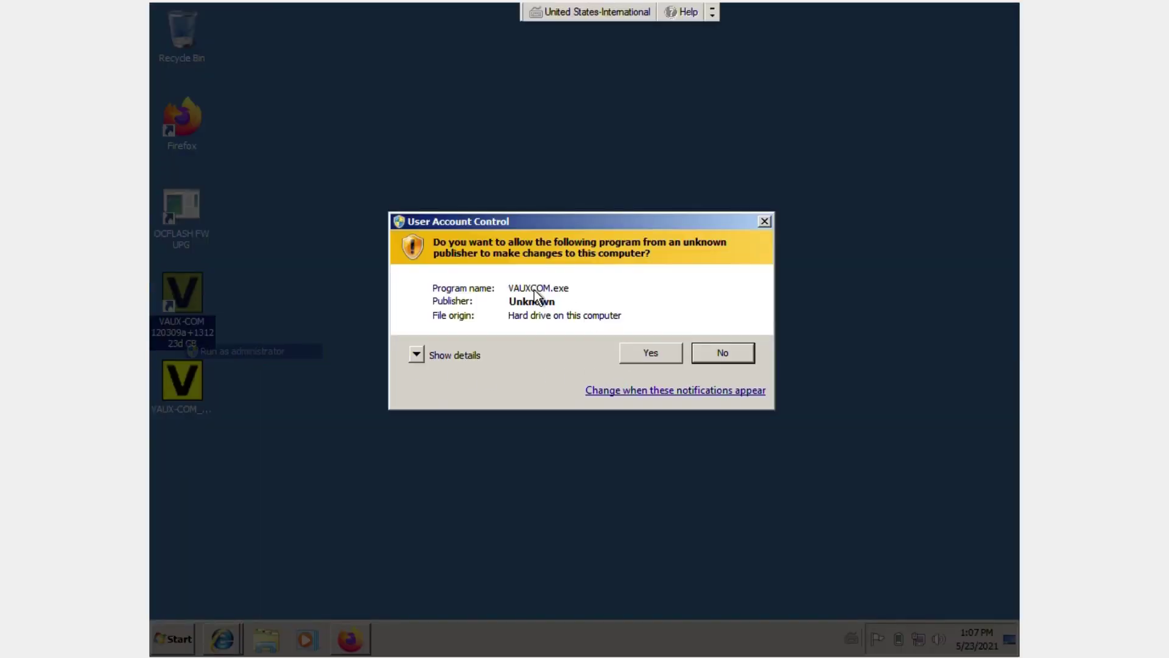
click(655, 354)
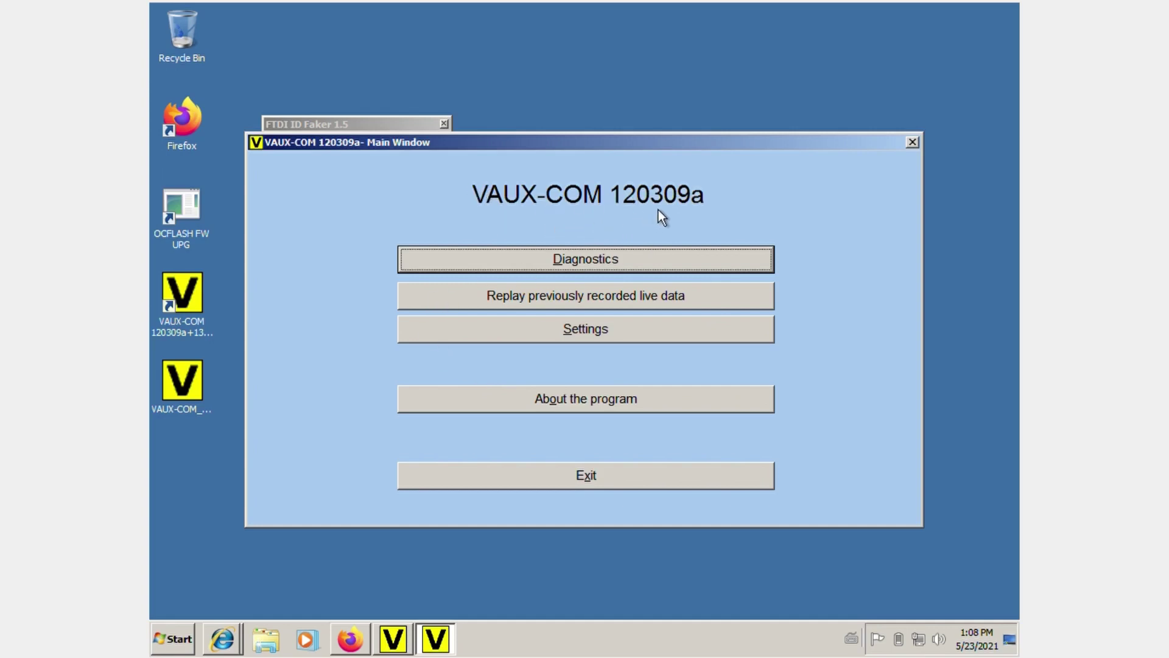
- Run the interface test from the settings, close its results and return to the main window
click(600, 323)
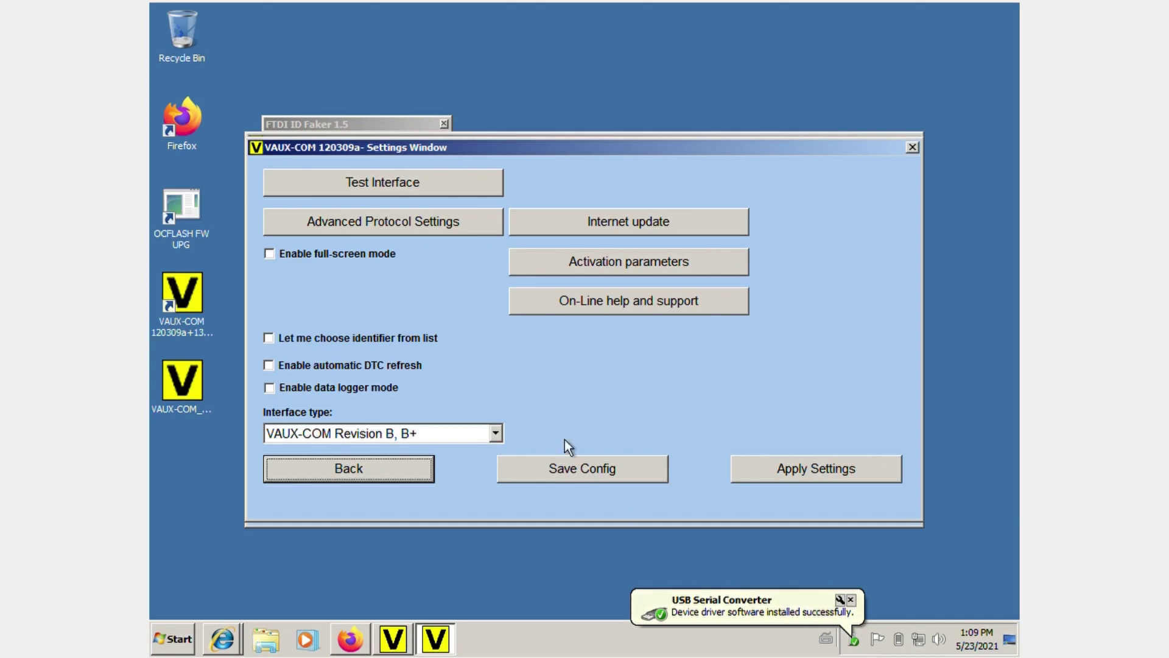
click(399, 182)
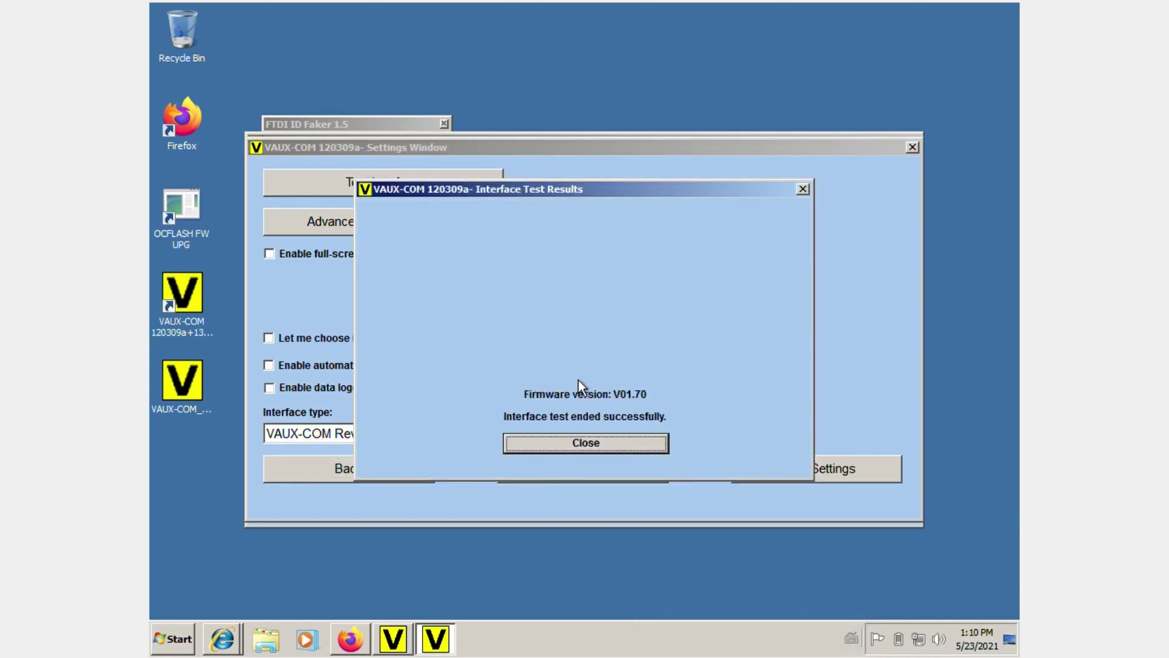
click(625, 442)
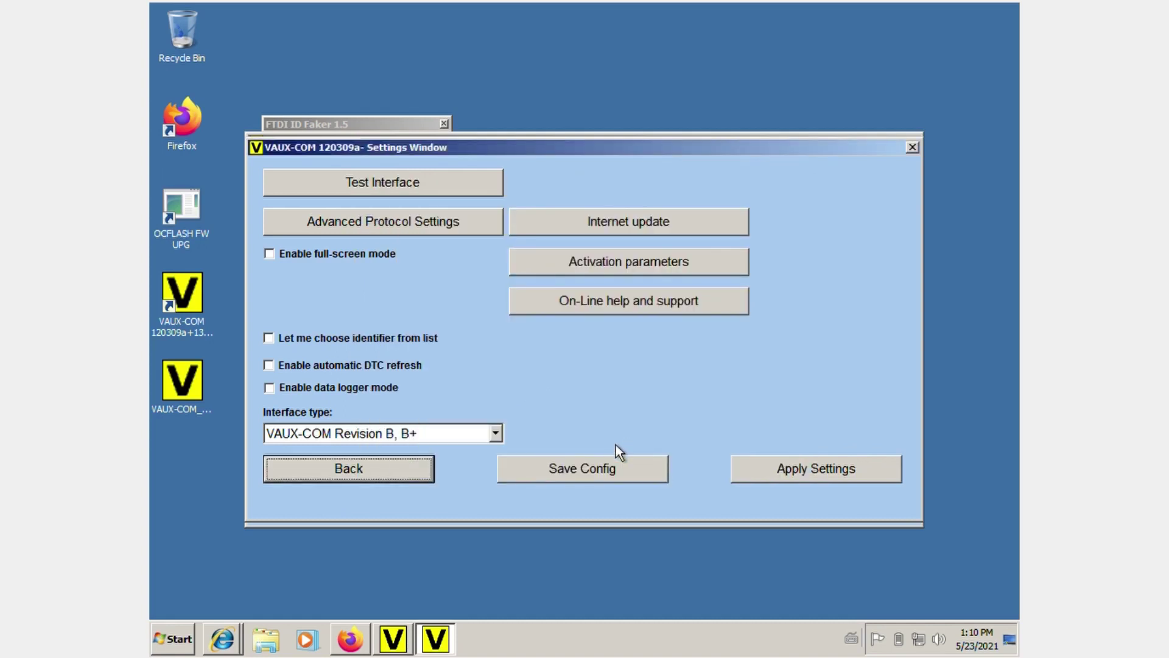
click(388, 469)
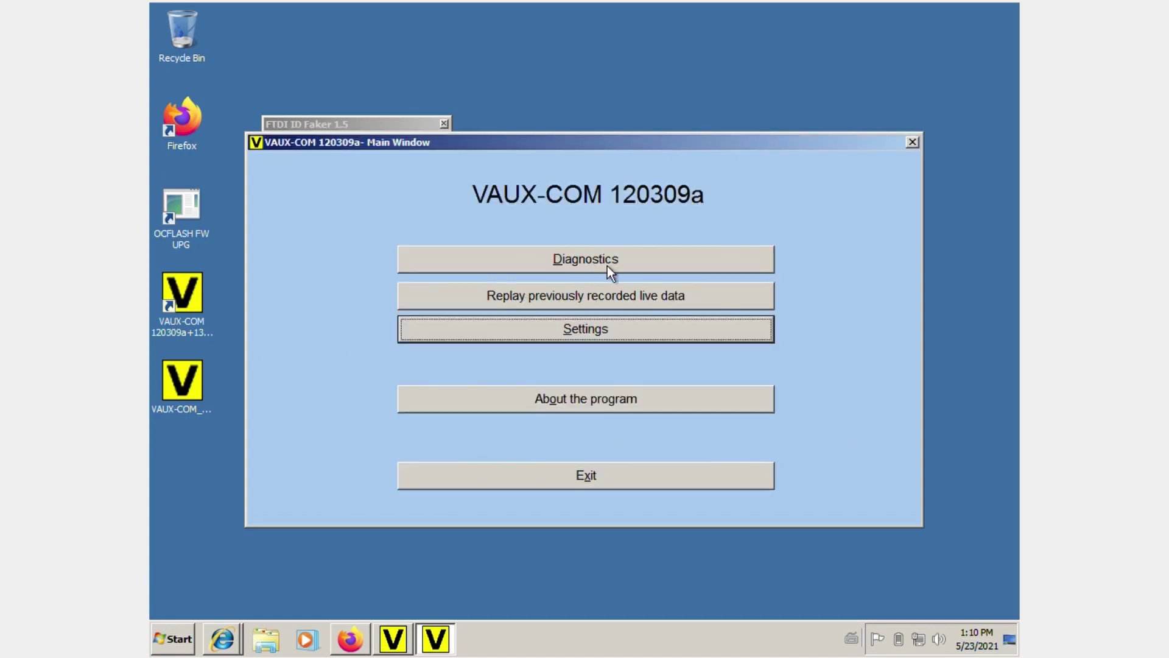
- Start diagnostics and choose 2009 (9) as the vehicle's model year
click(607, 266)
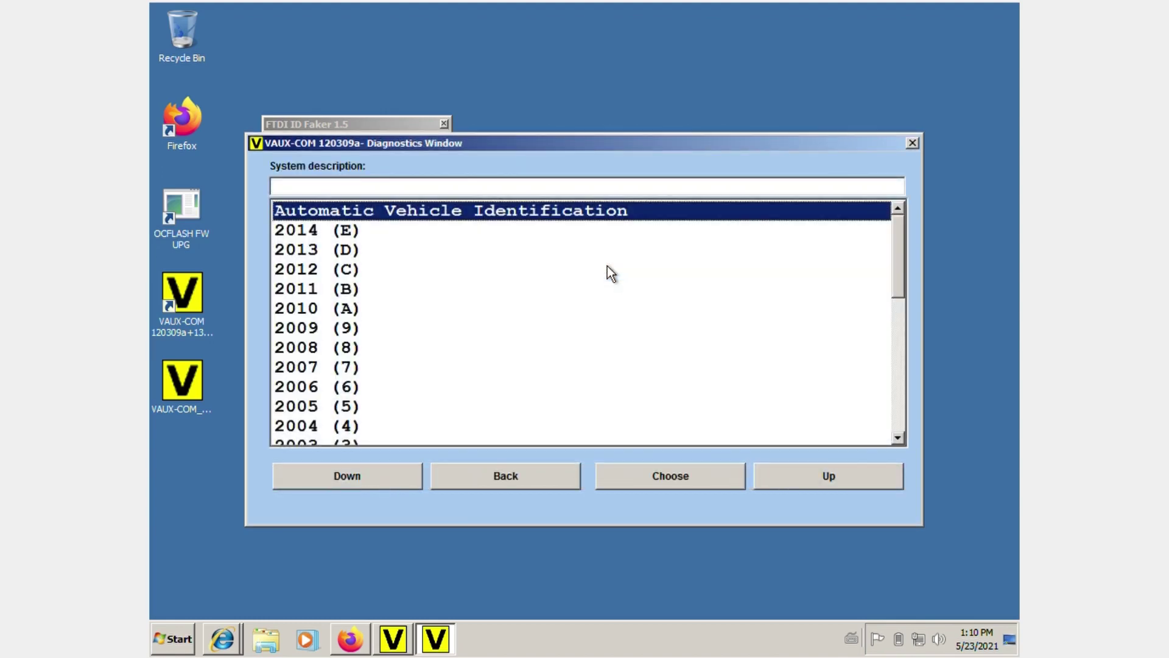
key(Down)
key(Down)
key(Down)
key(Down)
key(Down)
key(Down)
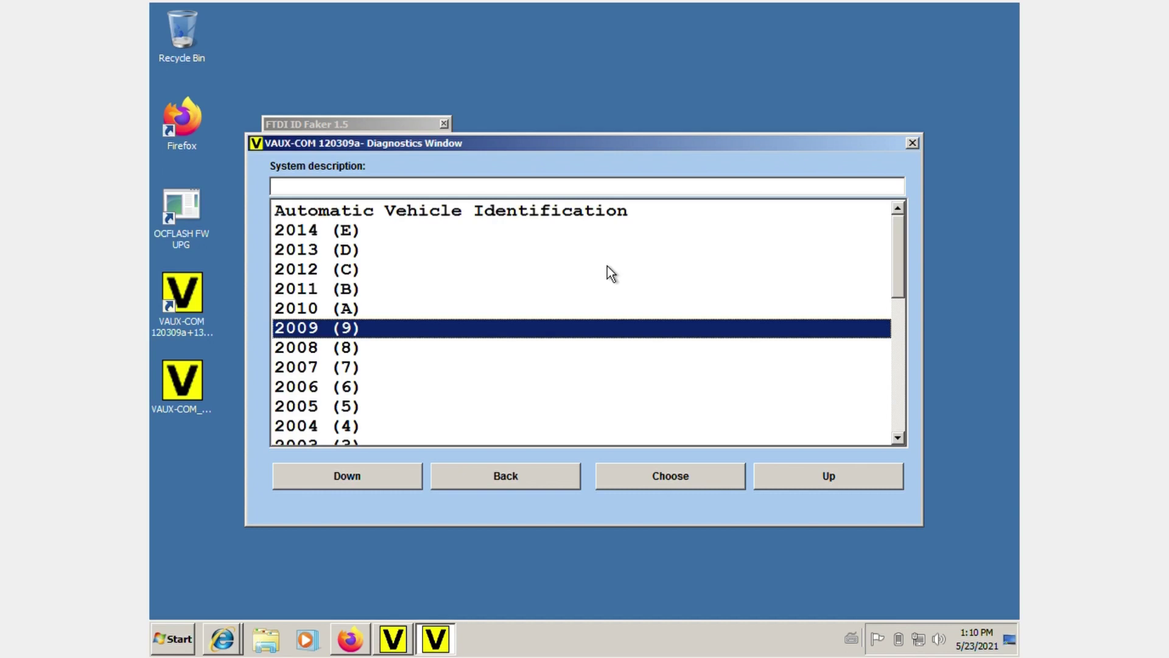
key(Return)
- Choose Astra-G as the vehicle model for the diagnosis
key(Down)
key(Down)
key(Down)
key(Down)
key(Down)
key(Down)
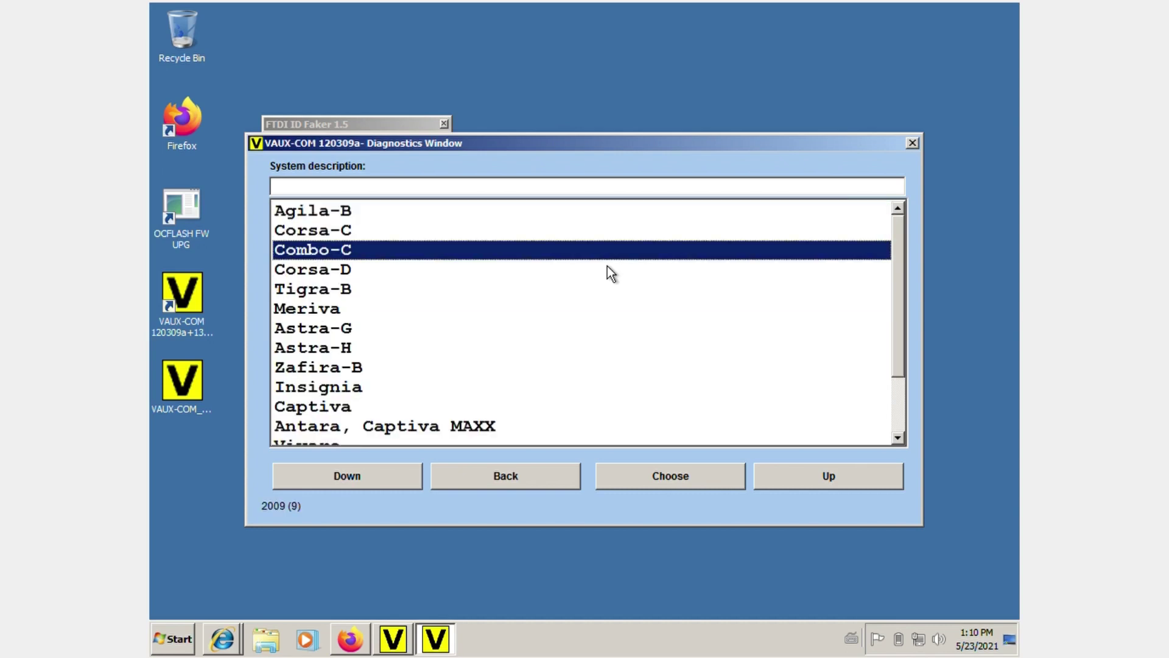
key(Return)
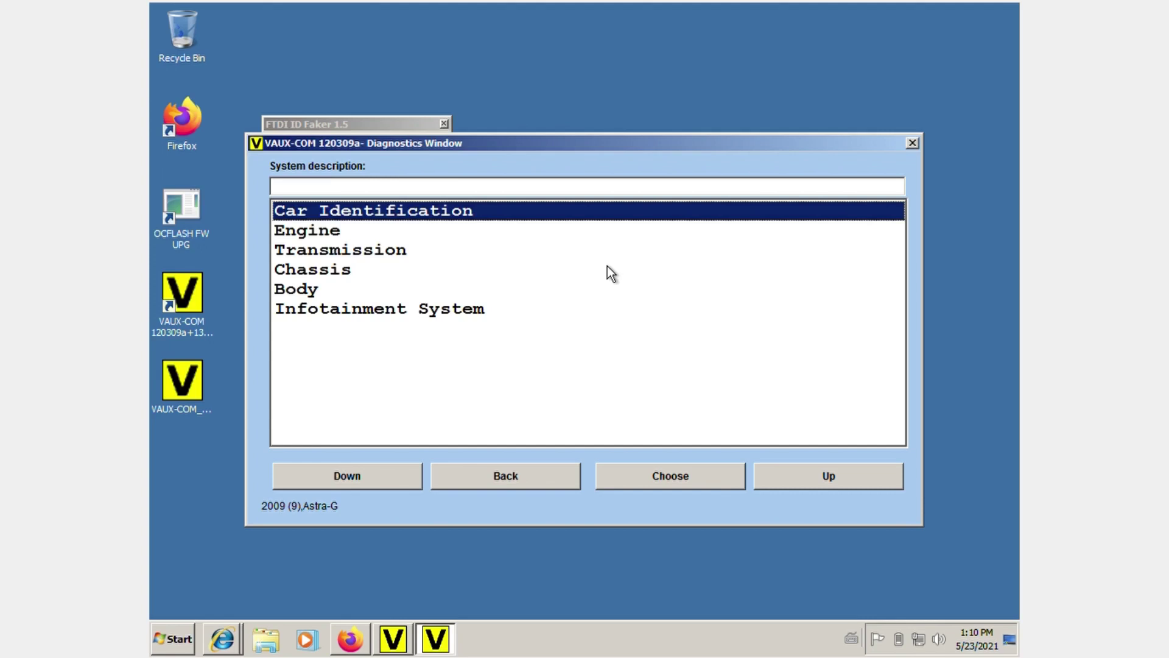
- Examine the Body category's diagnosable systems from Immobiliser to Anti Theft Warning, and return to the system categories
key(Down)
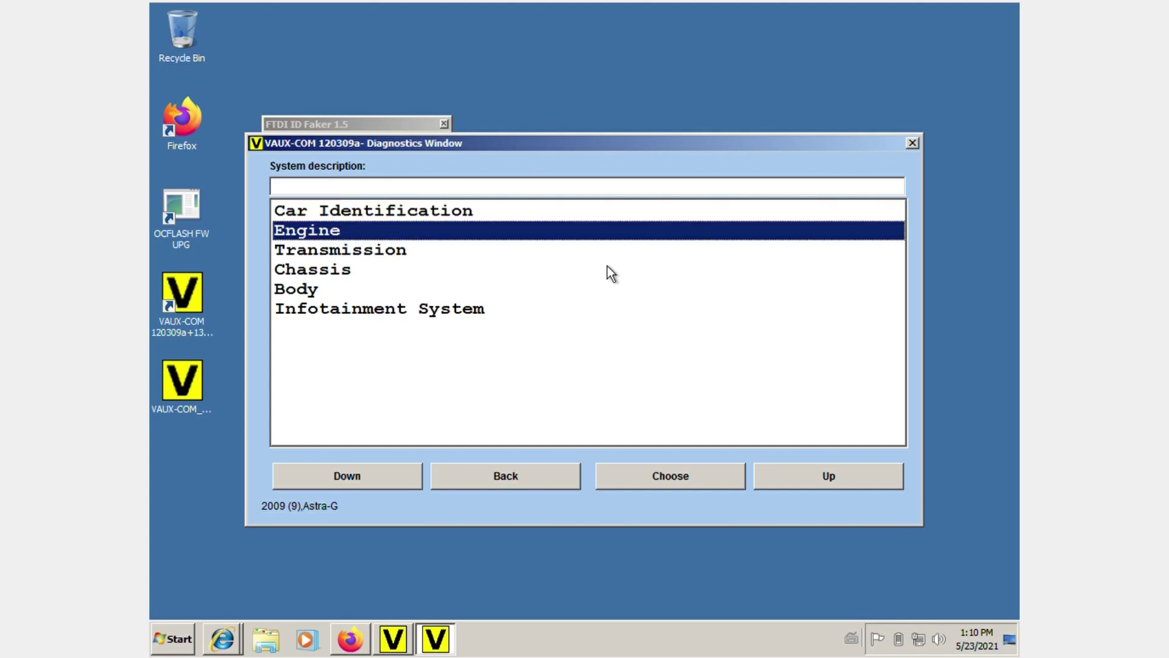
key(Down)
key(Down)
key(Down)
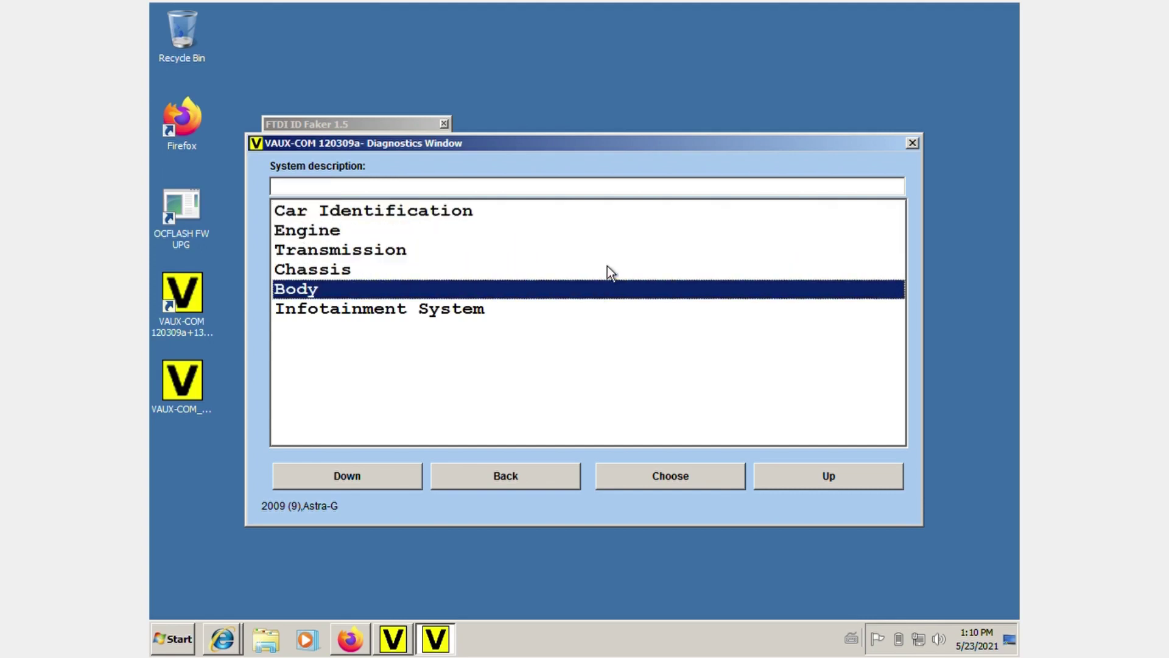
key(Return)
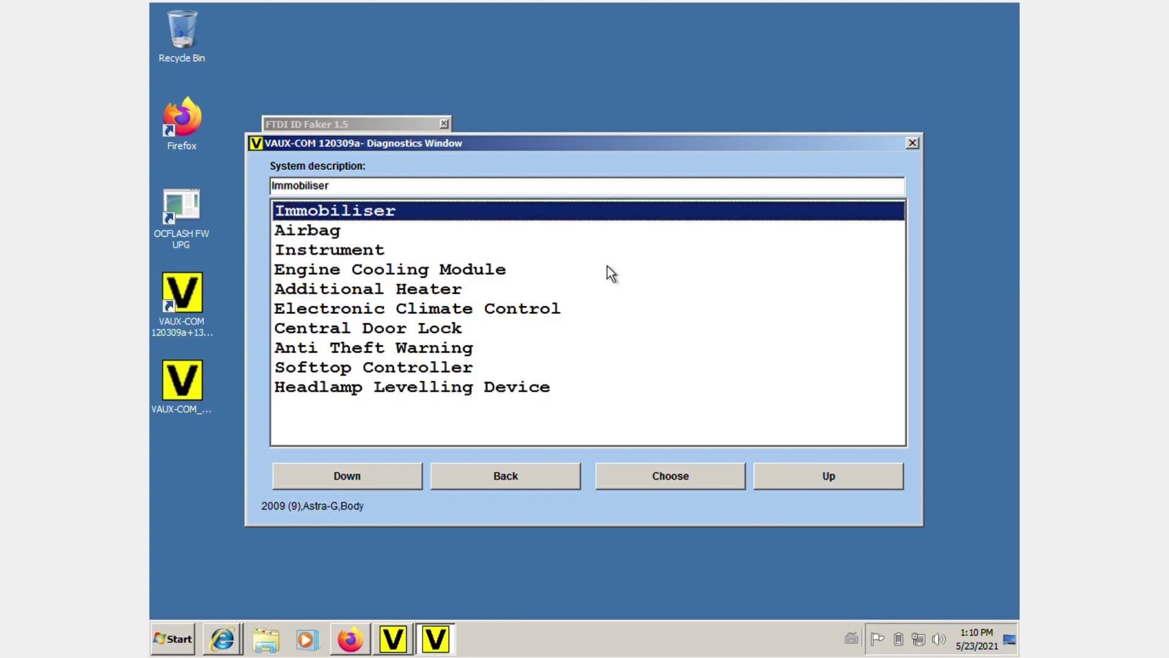
key(Down)
key(Down)
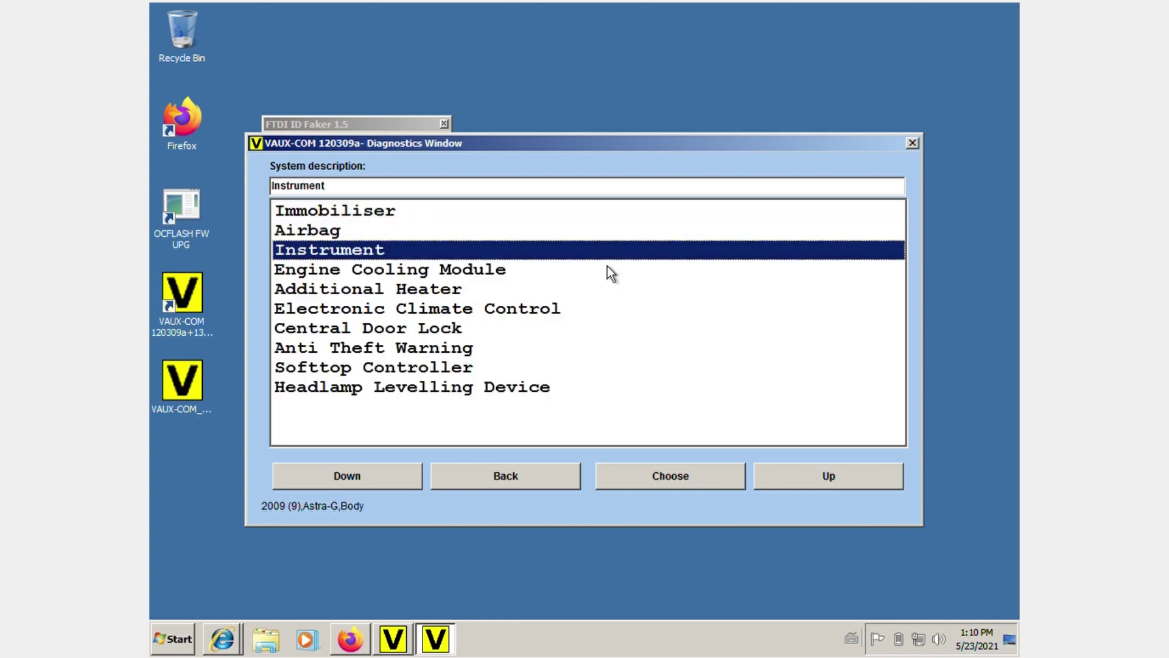
key(Down)
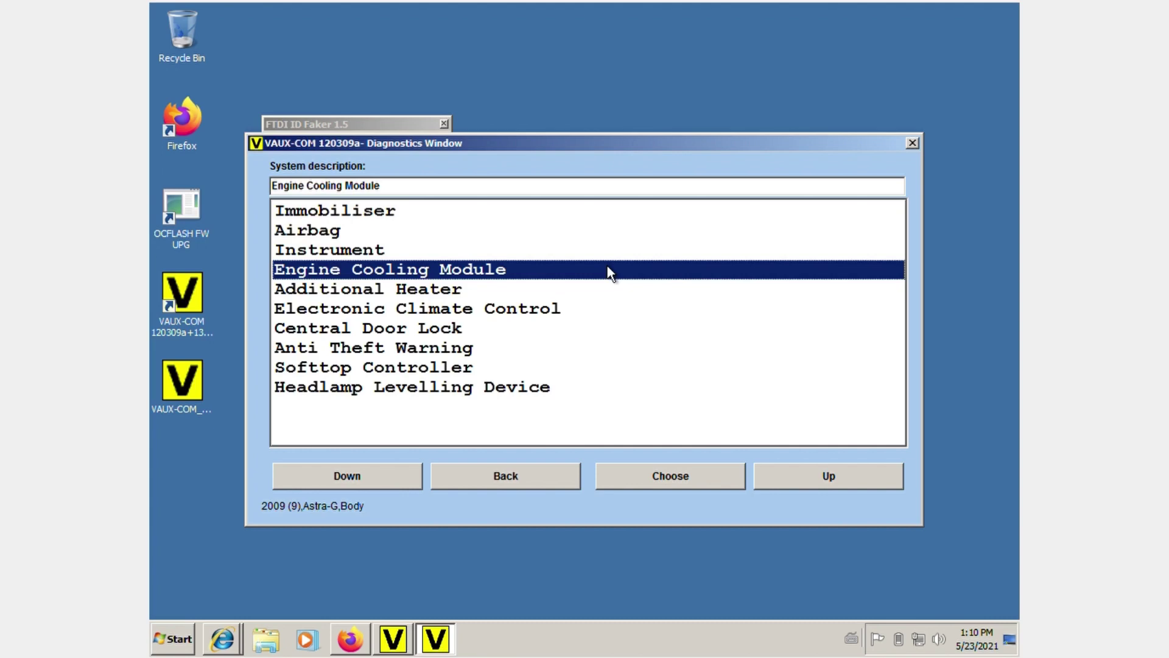
key(Down)
key(Down)
key(Down)
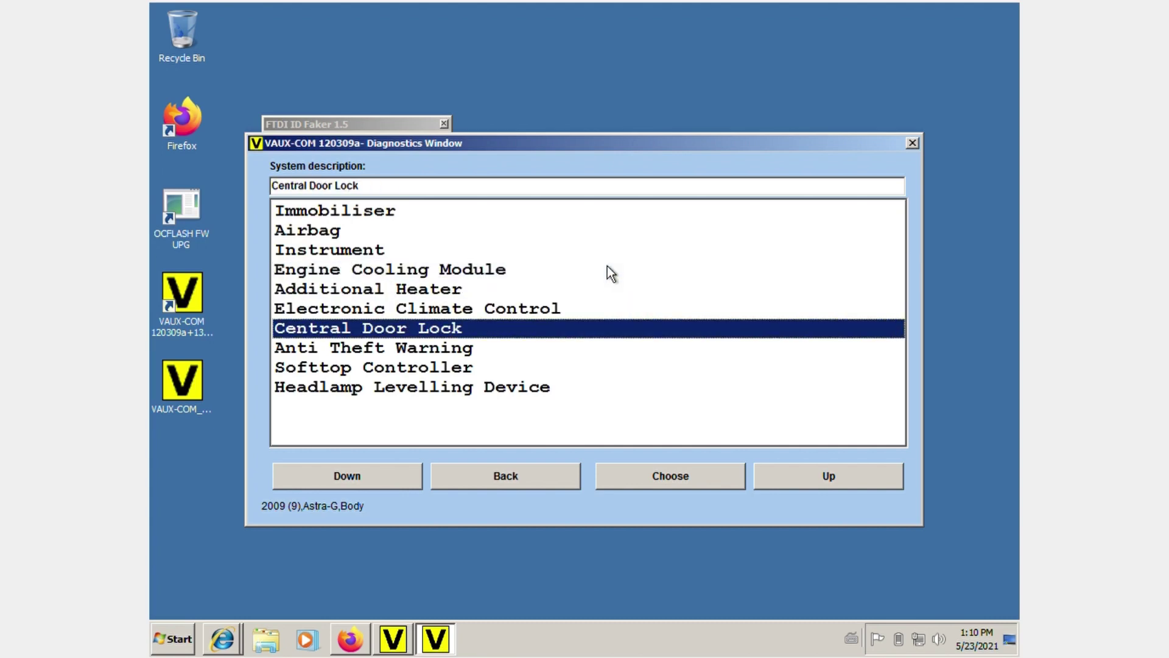
key(Down)
click(525, 472)
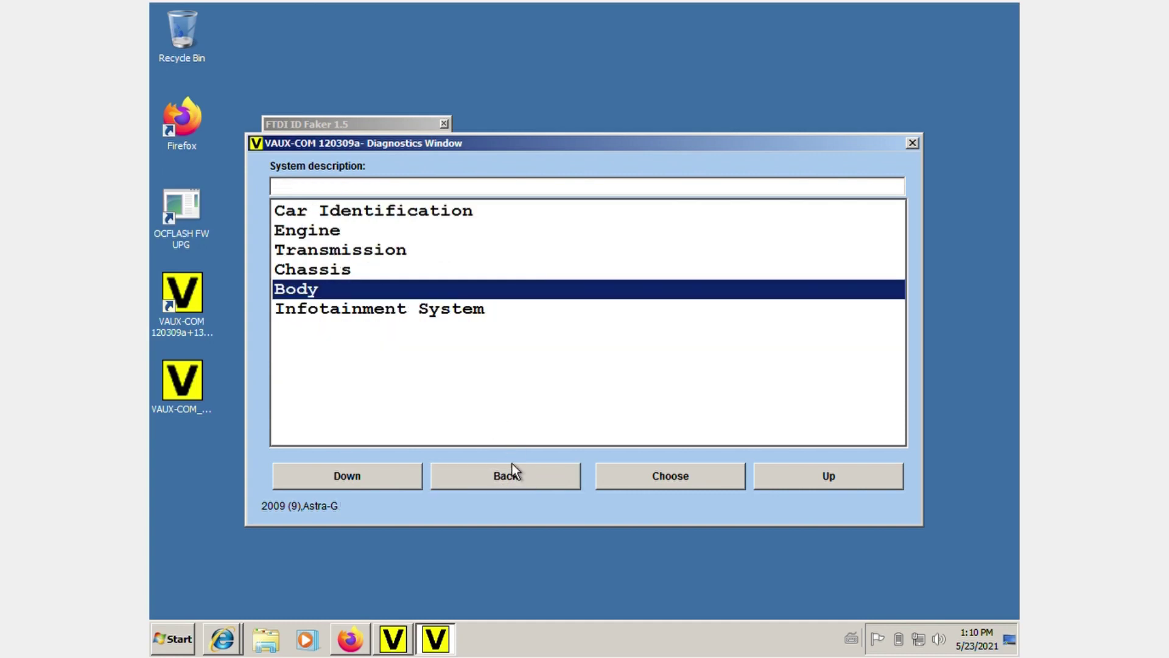
- Examine the displays and radios offered under Infotainment System, and return to the system categories
click(375, 309)
double_click(375, 310)
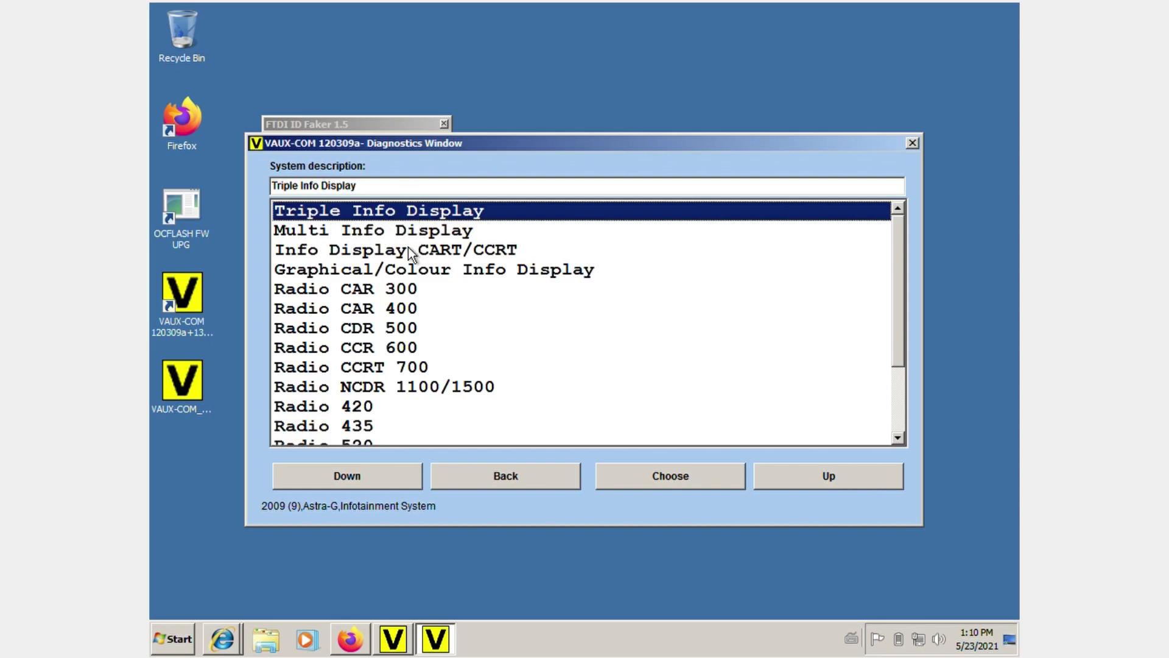
key(Down)
key(Down)
key(Down)
key(Down)
key(Down)
key(Down)
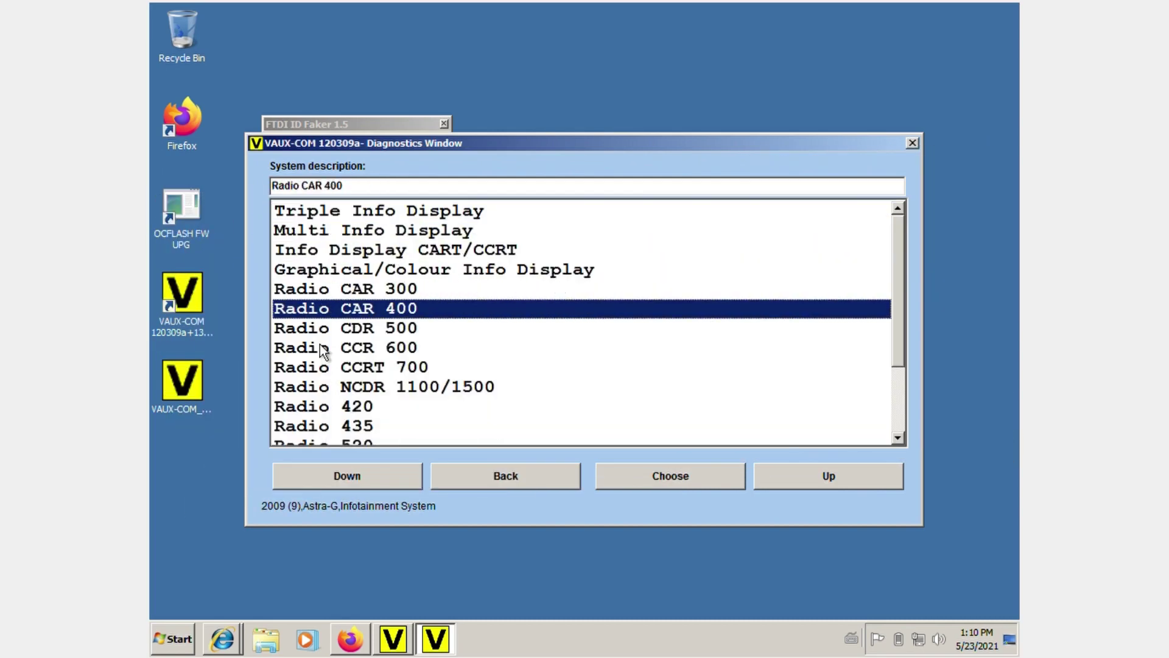
click(494, 467)
- Run Car Identification to read the connected vehicle's data, and leave diagnostics for the main window
key(Up)
key(Up)
key(Up)
key(Up)
key(Up)
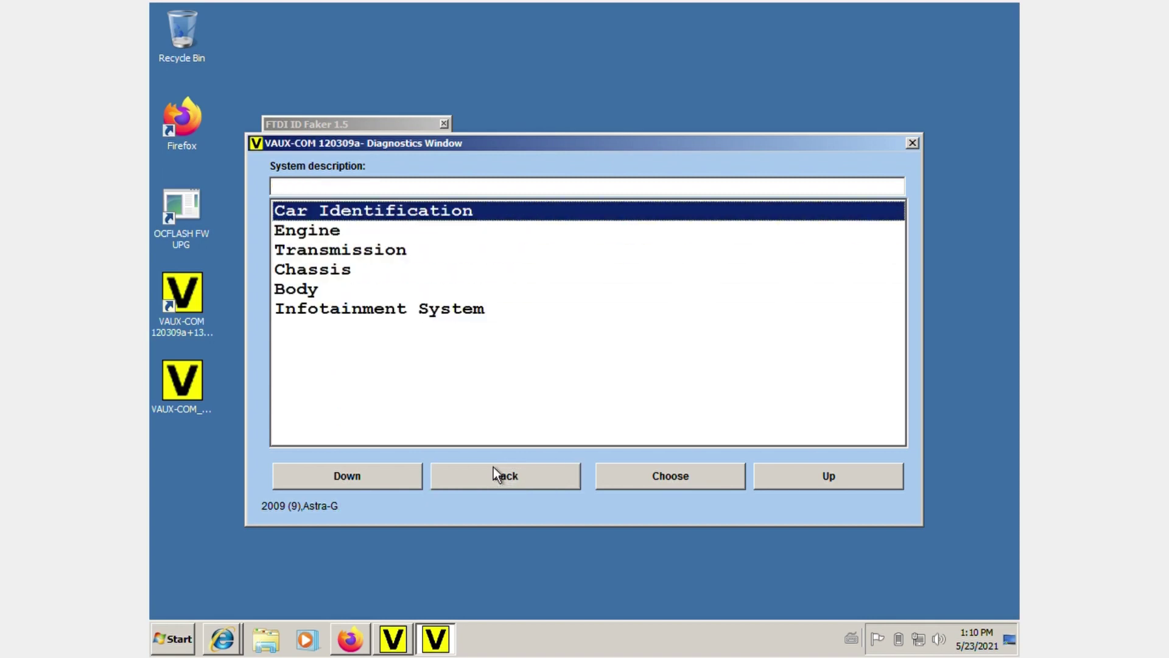
key(Return)
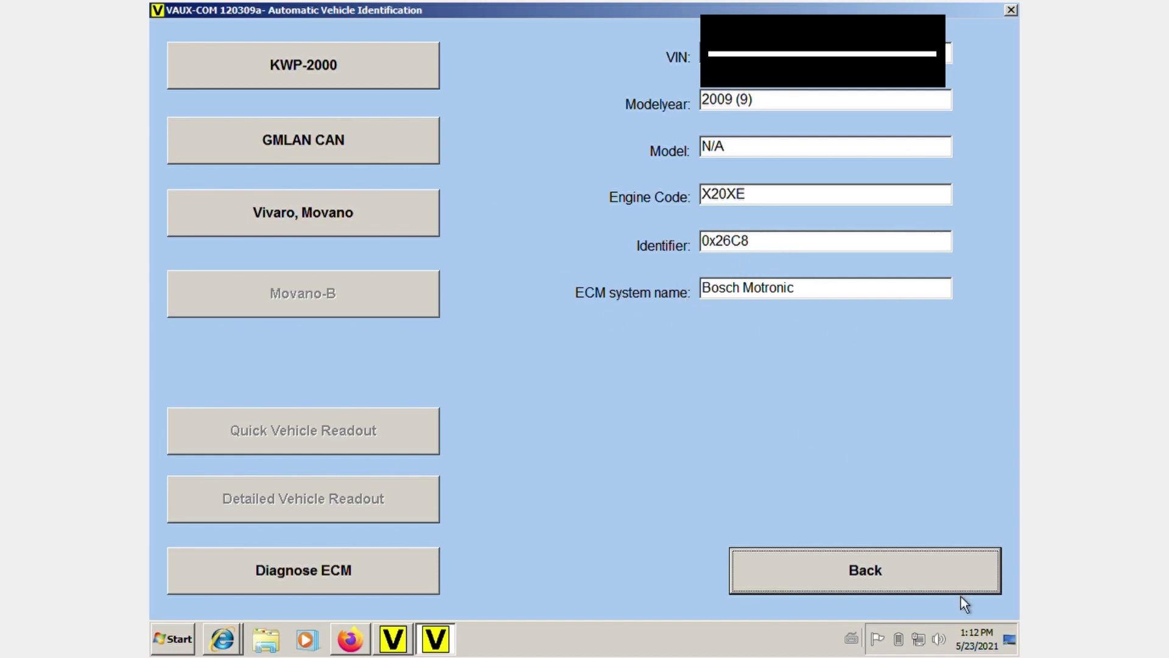
click(898, 584)
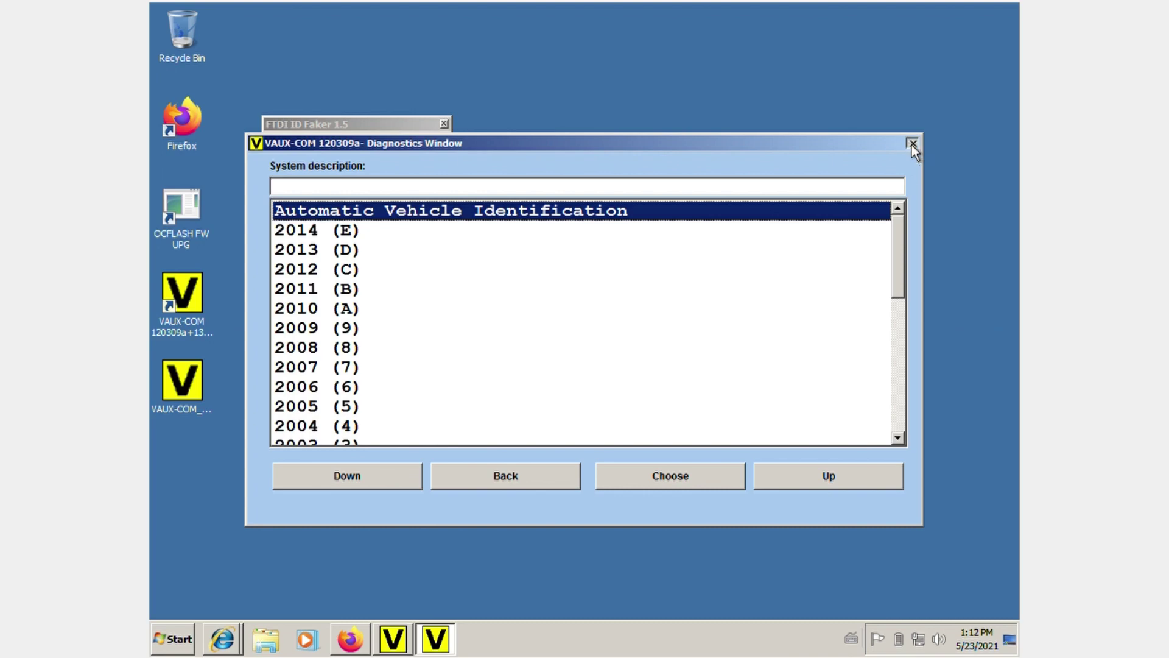
click(913, 145)
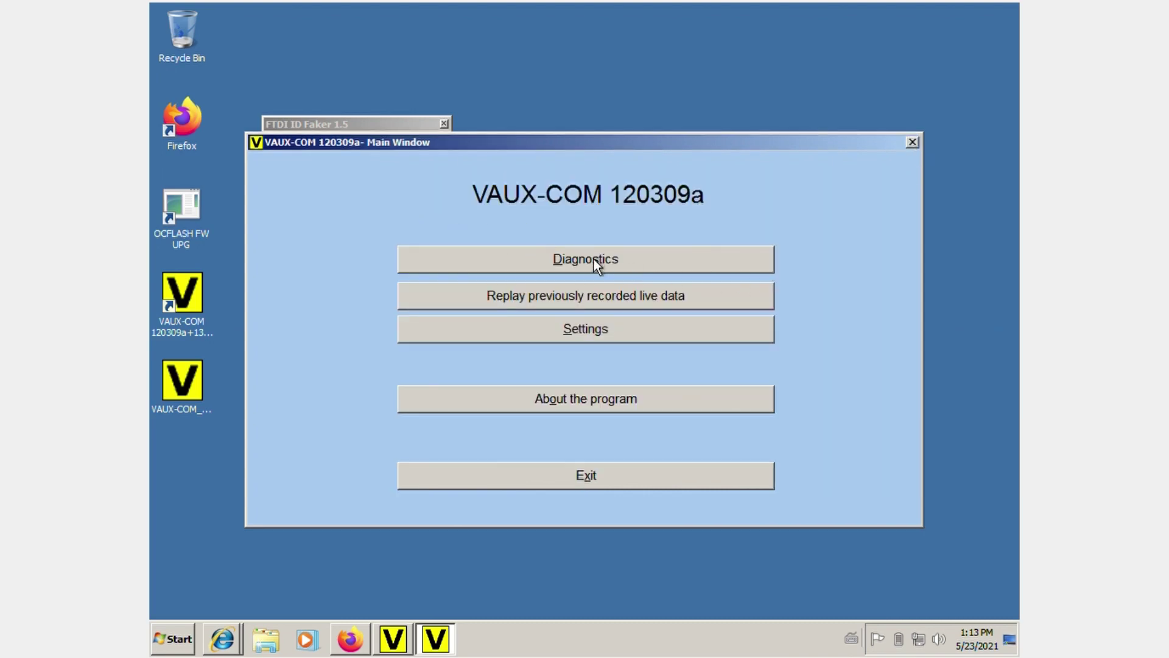